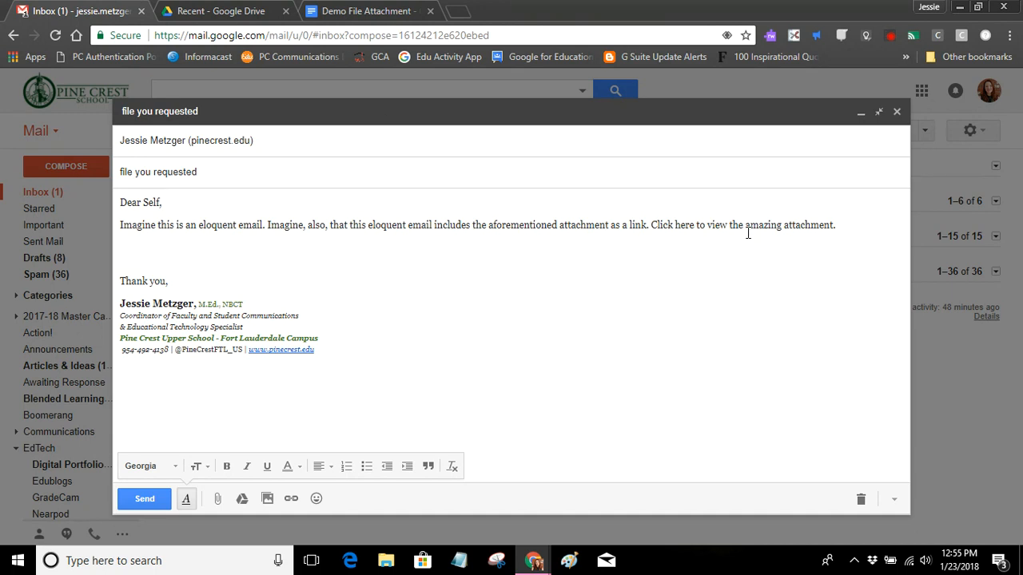
Step: Look at the local file attachment dialog for the email draft and close it without attaching anything
left_click_drag(650, 225, 847, 245)
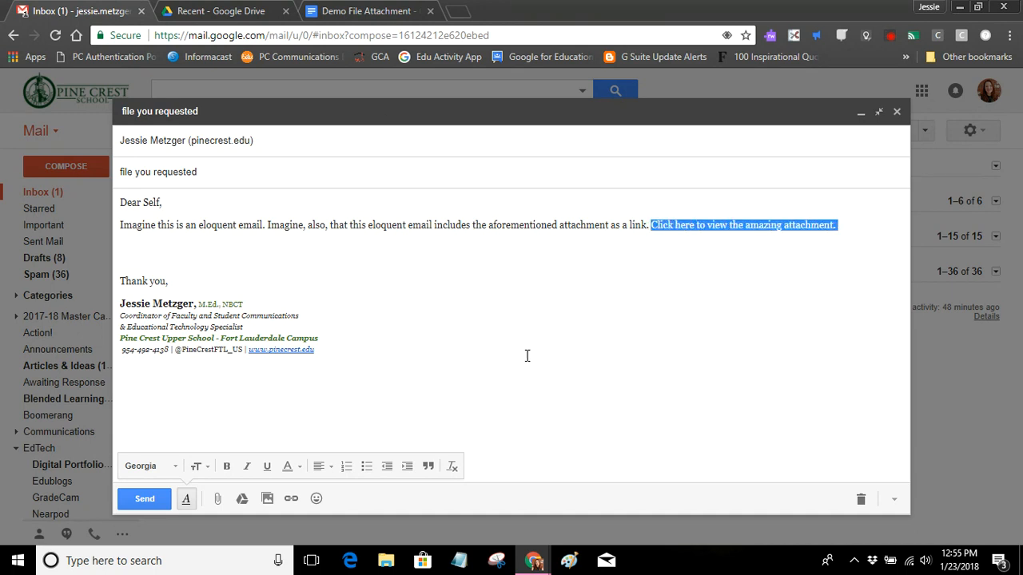
left_click(440, 284)
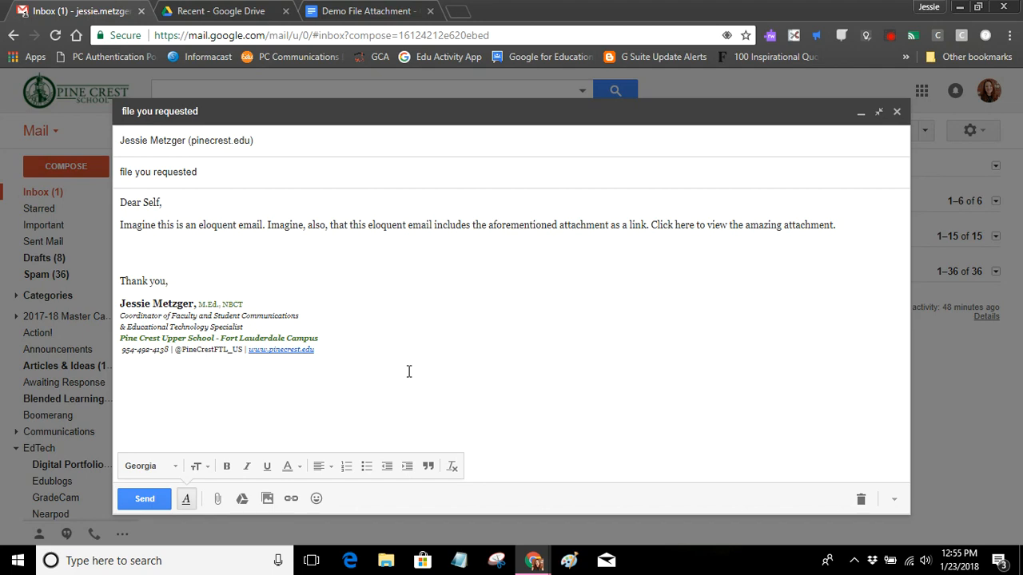
left_click(218, 501)
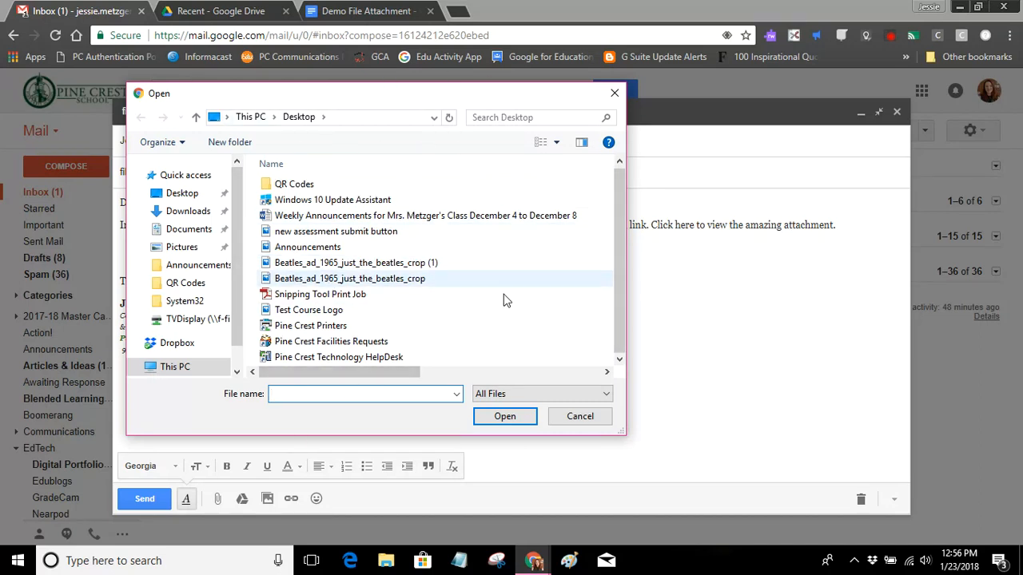
left_click(596, 421)
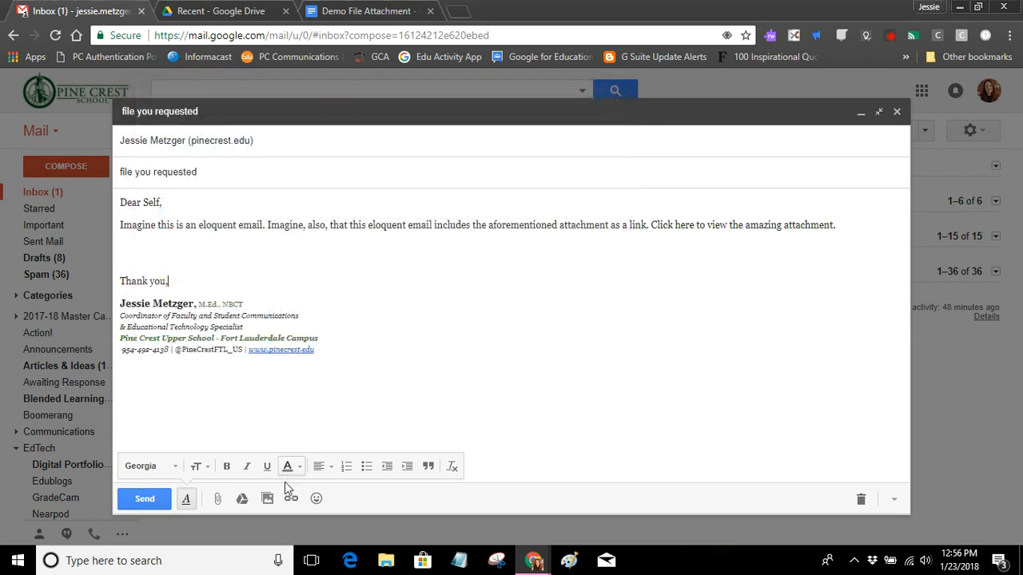
Step: Look at the recent Google Drive files offered for insertion and at the web link settings, inserting nothing
left_click(245, 506)
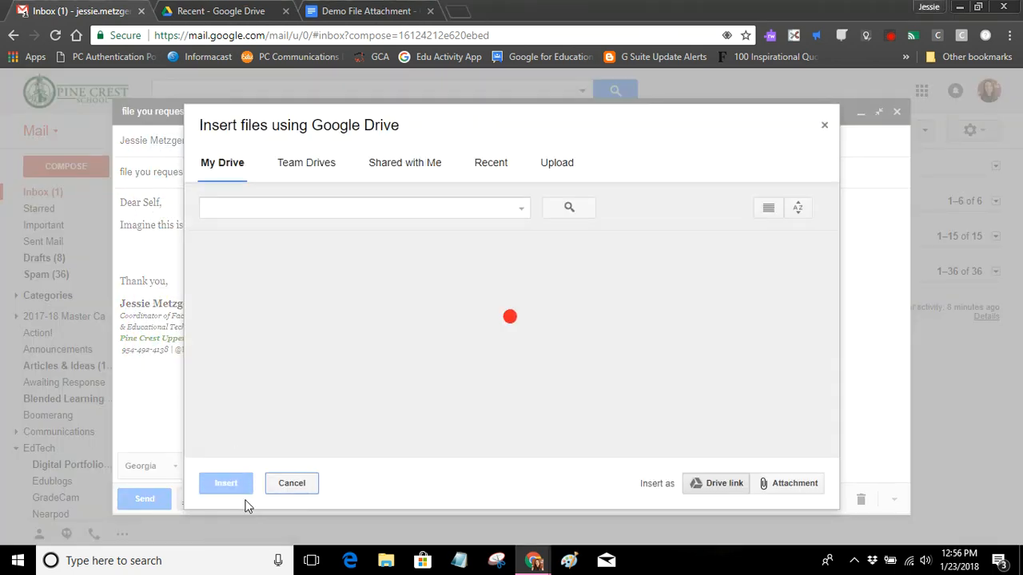
left_click(246, 208)
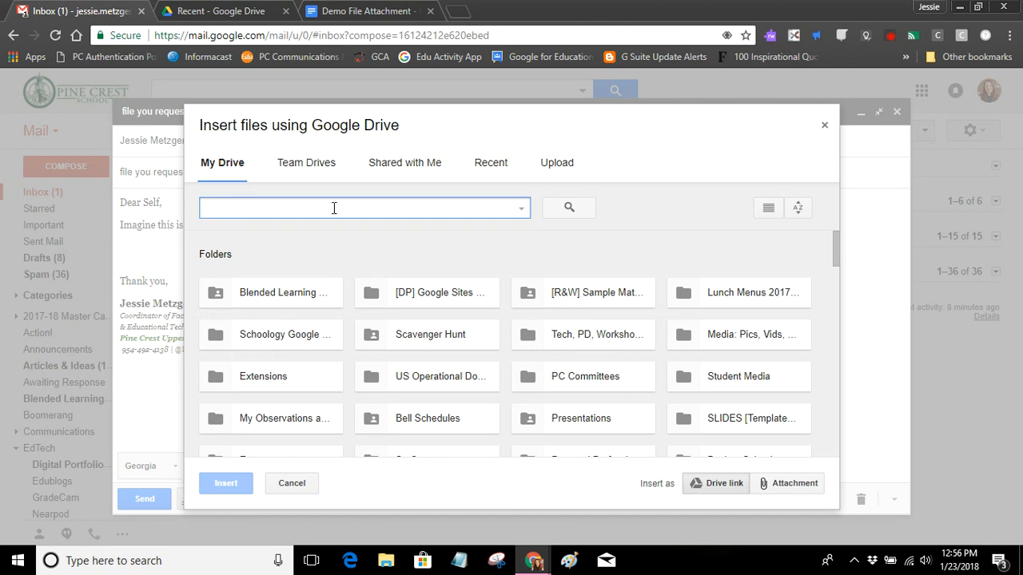
left_click(523, 209)
left_click(342, 211)
left_click(486, 163)
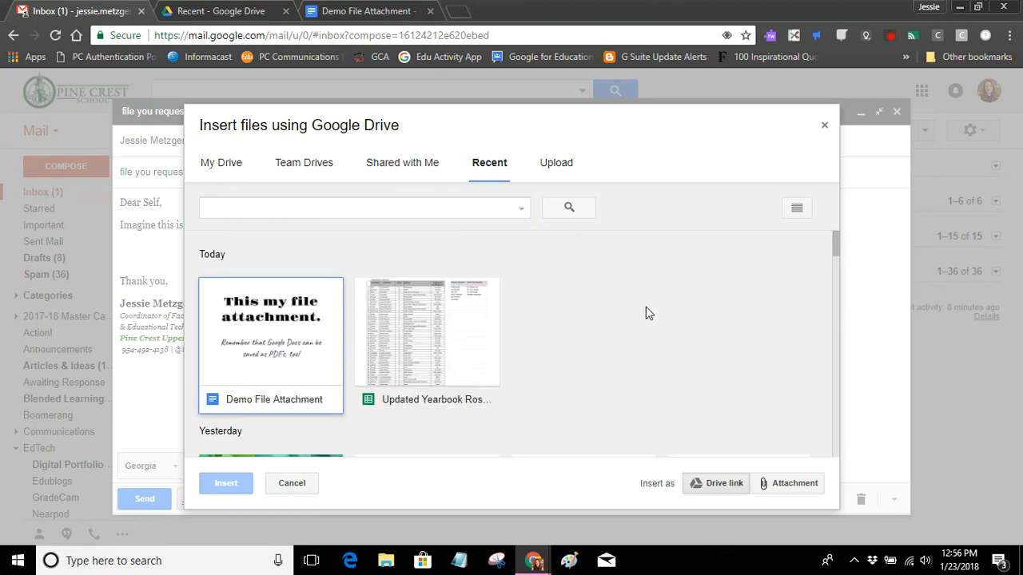
left_click(826, 128)
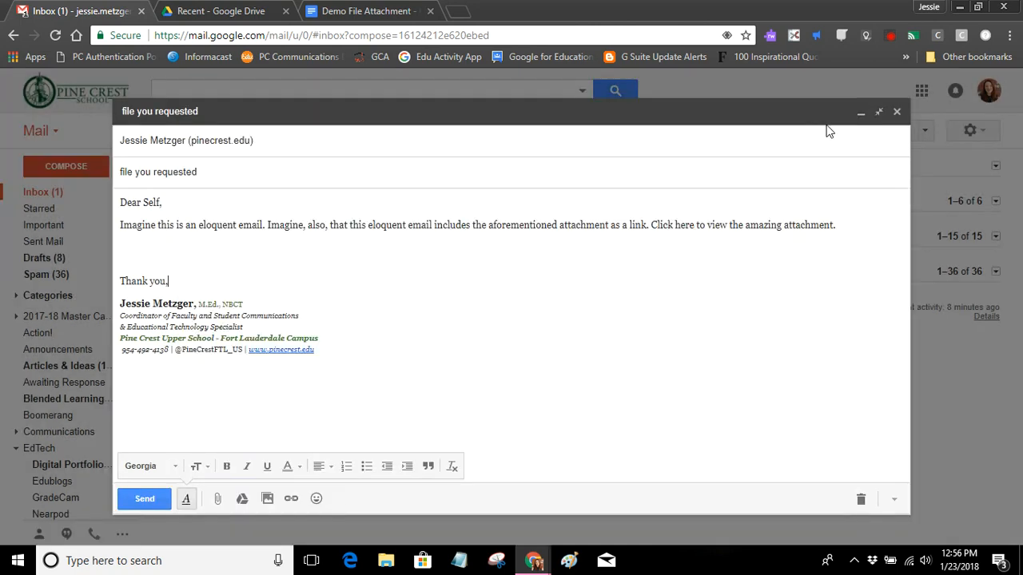
left_click(291, 499)
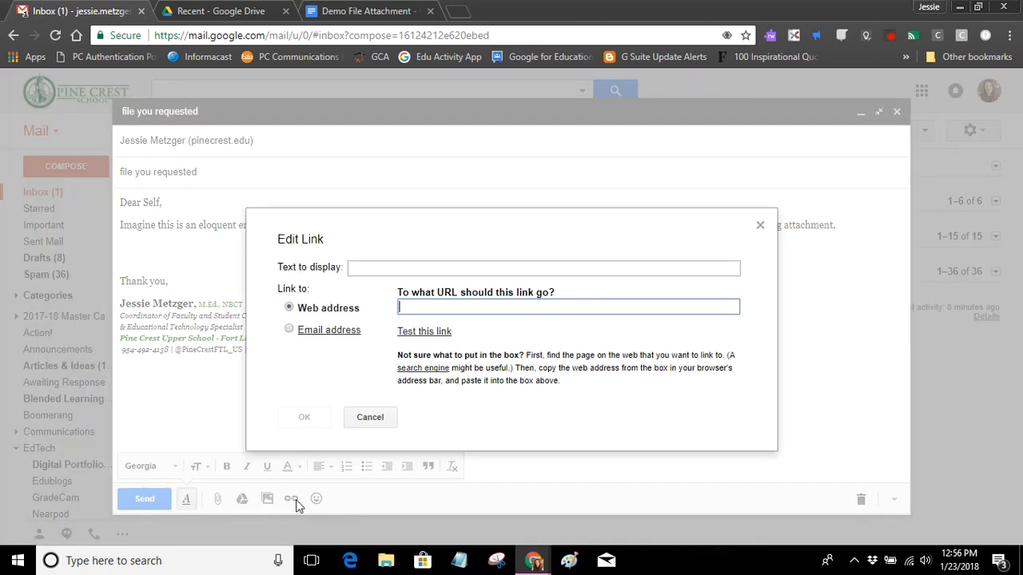
left_click(372, 417)
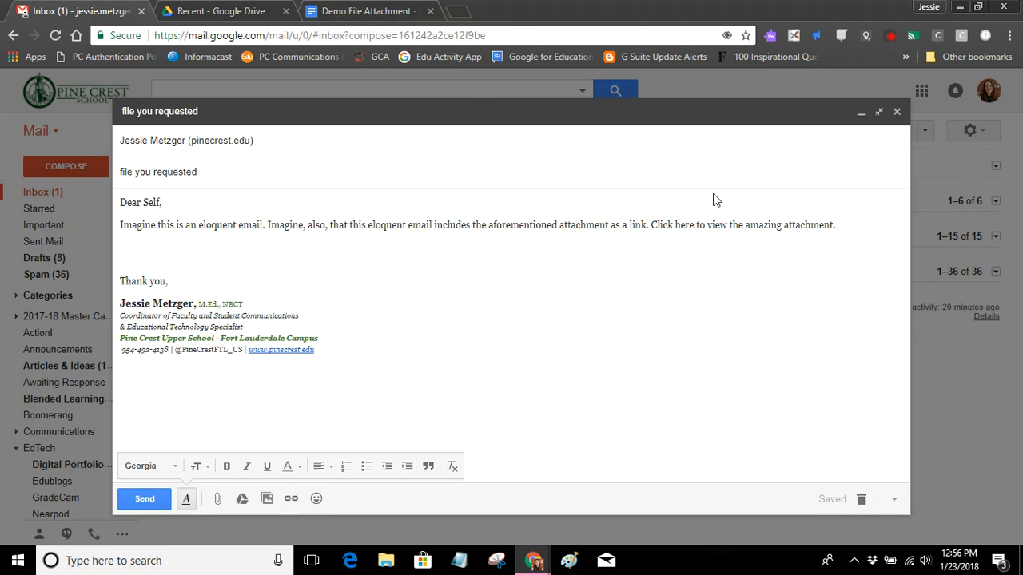
Step: Switch to the Demo File Attachment document and save it to Google Drive as a PDF through the print settings
left_click(366, 10)
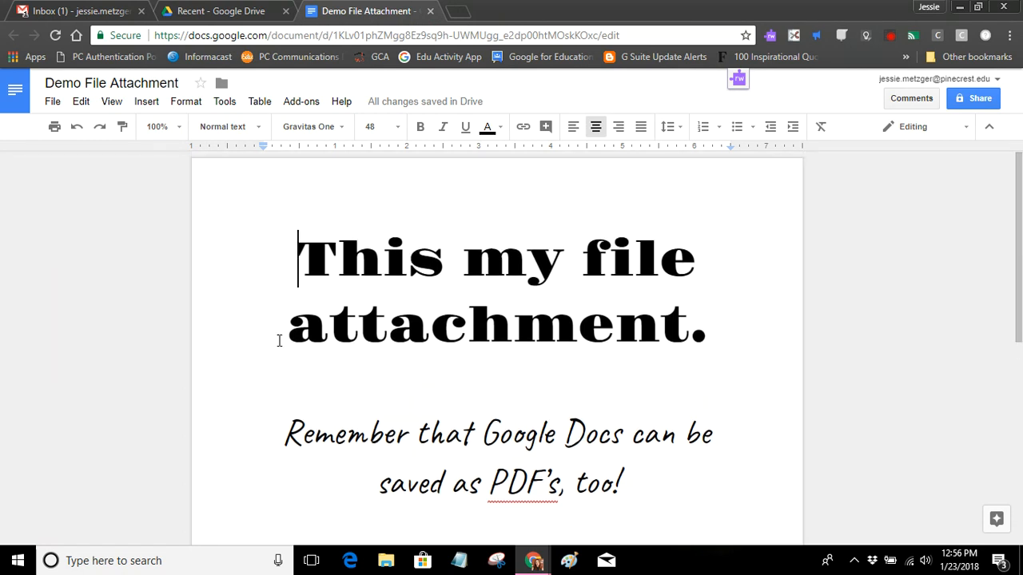
scroll(366, 270, "down", 1)
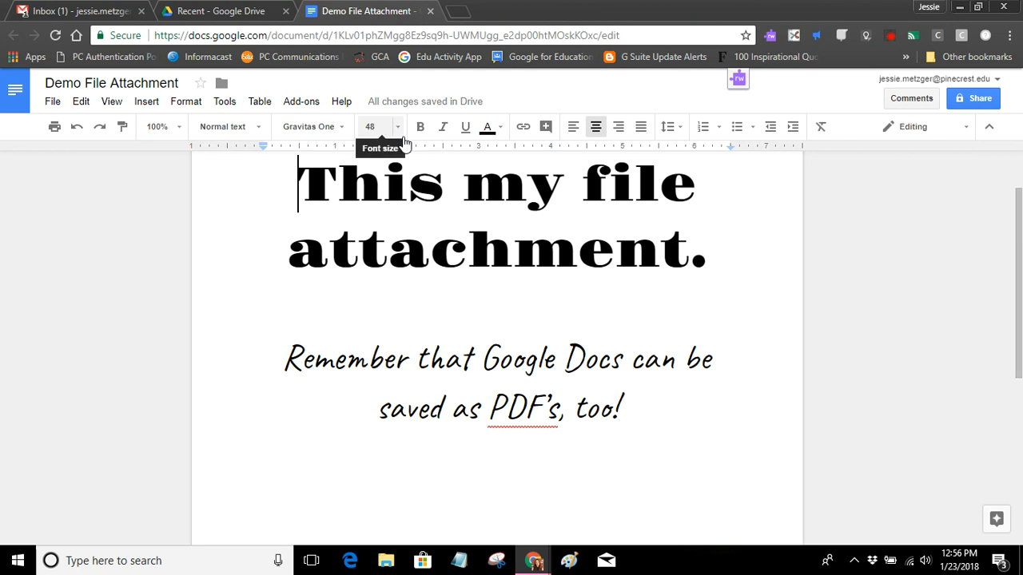
scroll(295, 296, "up", 1)
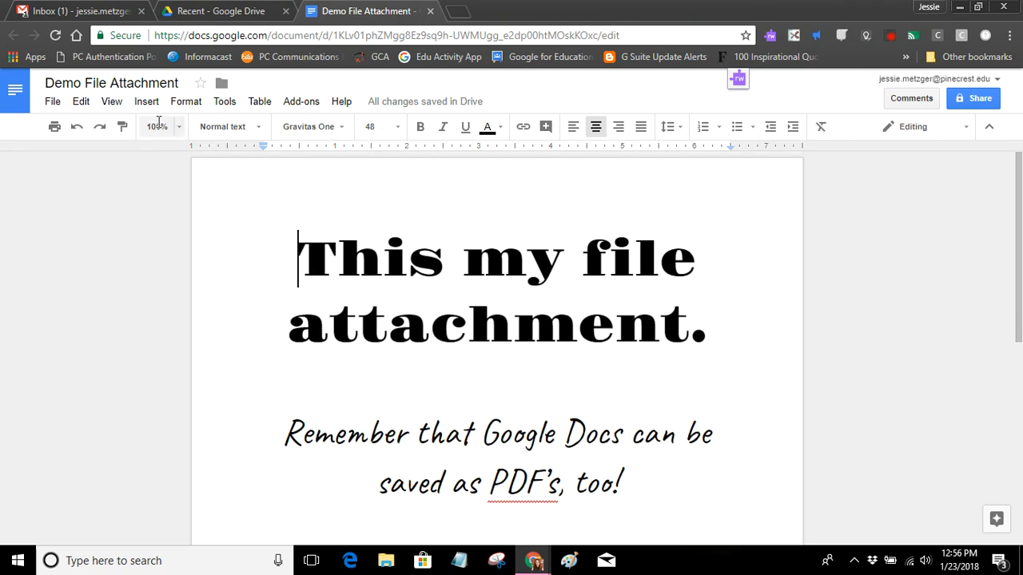
left_click(53, 102)
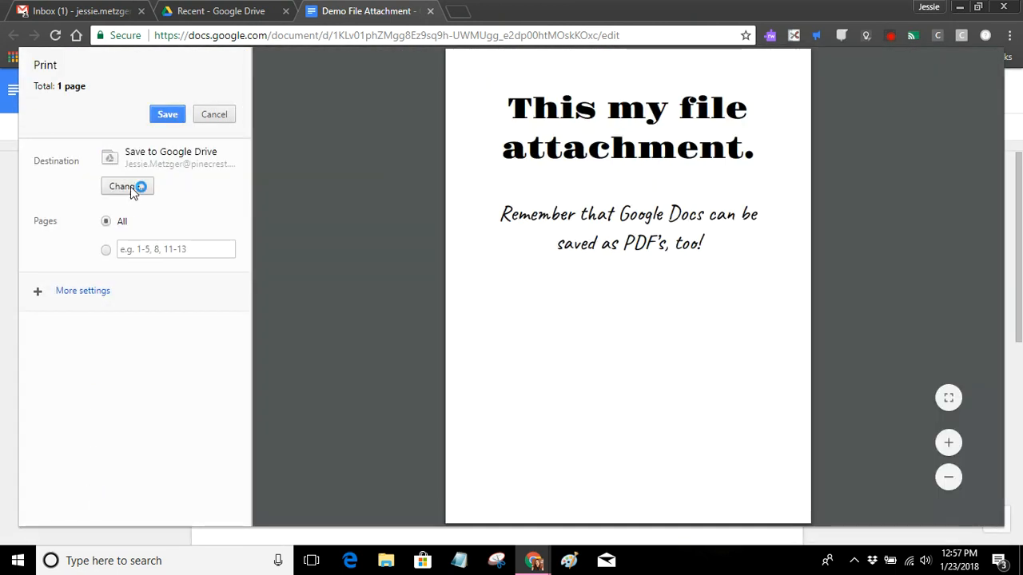
left_click(130, 187)
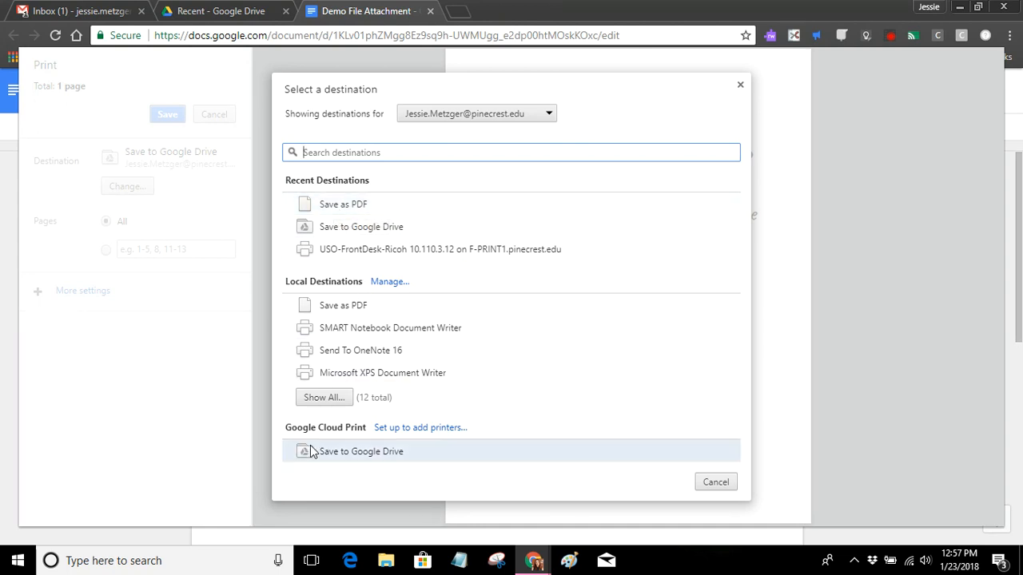
left_click(291, 428)
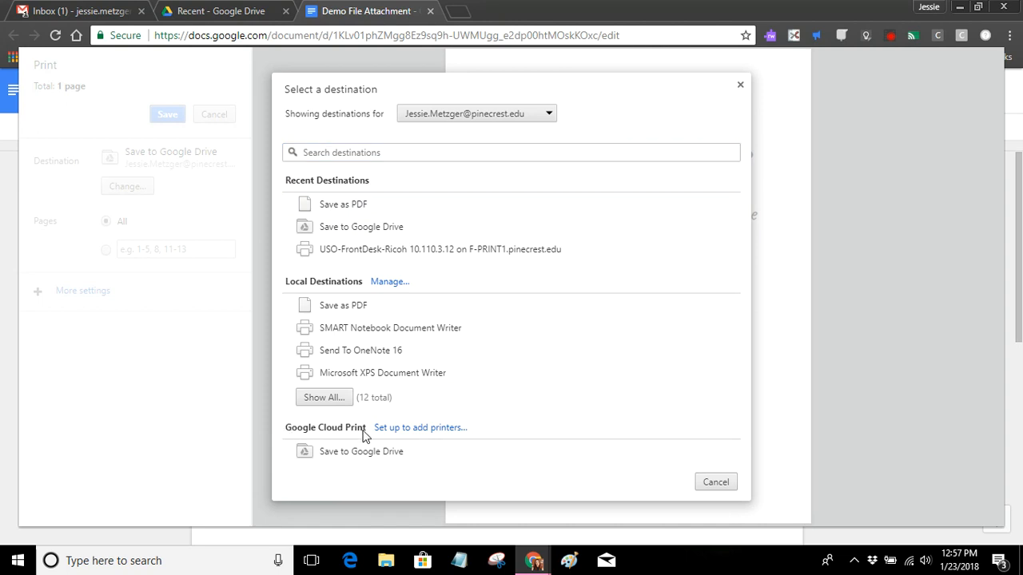
left_click(332, 454)
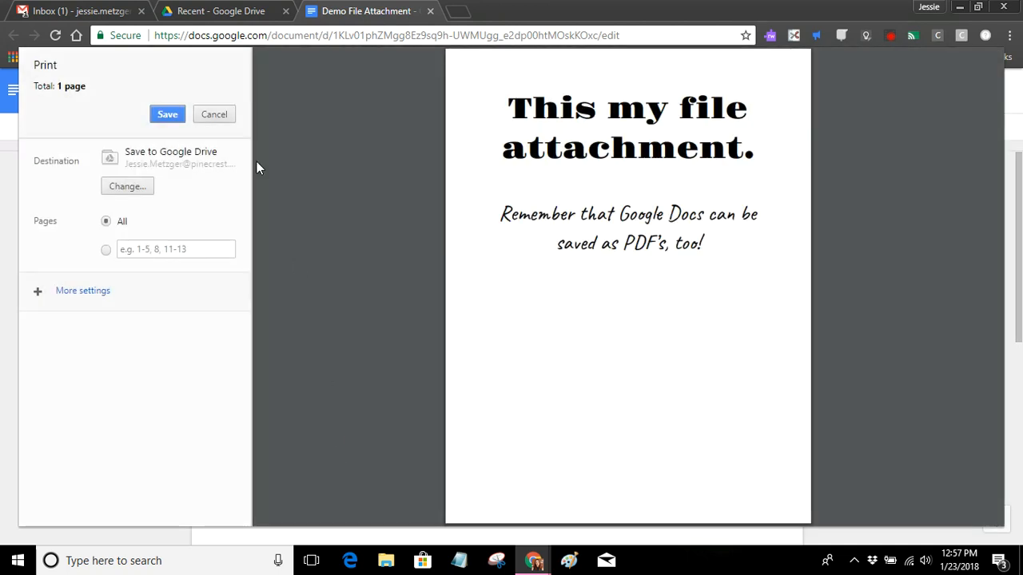
left_click(169, 114)
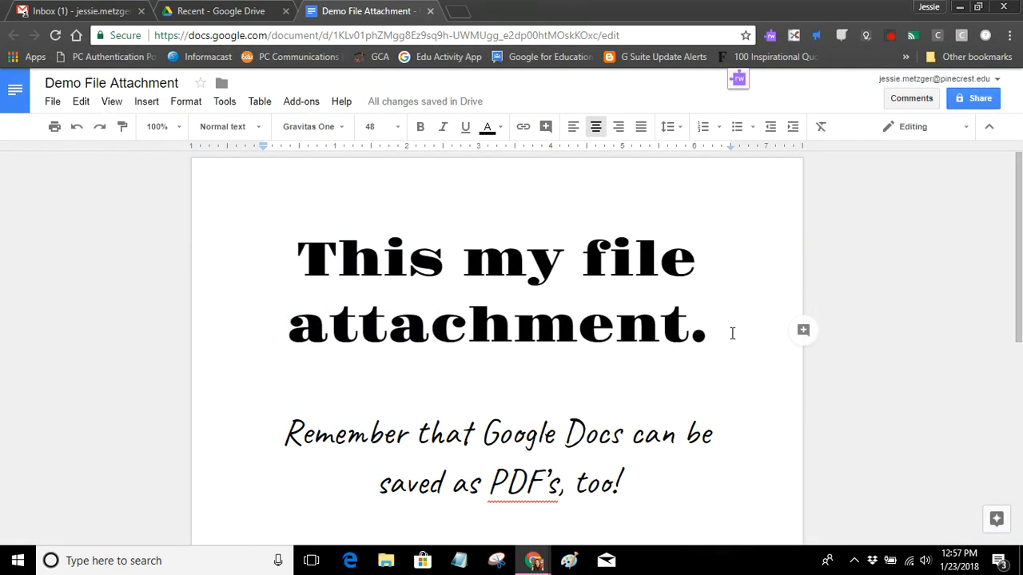
Step: Return to the email draft and select the word "here" in the last sentence of the message
left_click(81, 14)
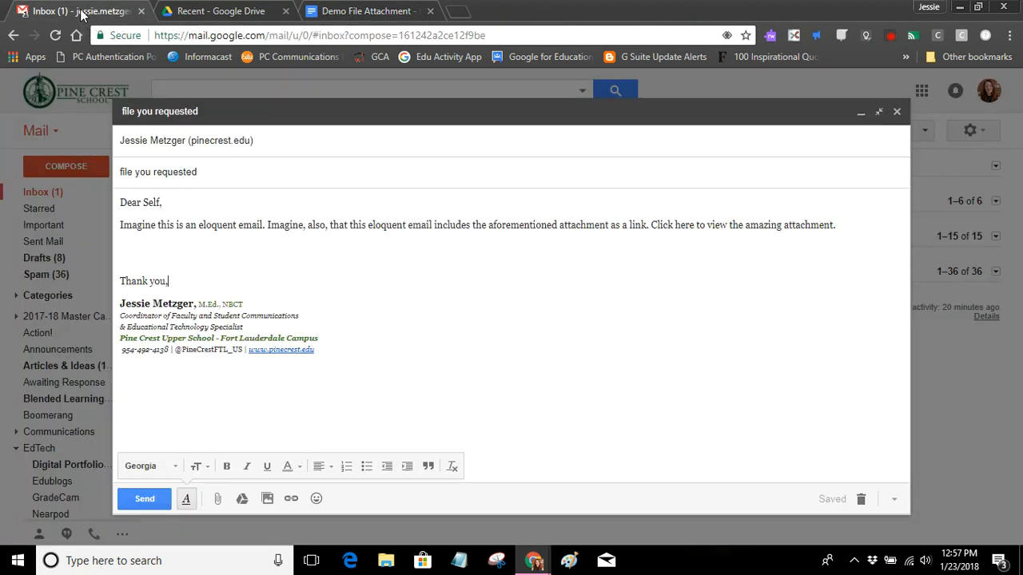
left_click_drag(675, 226, 692, 225)
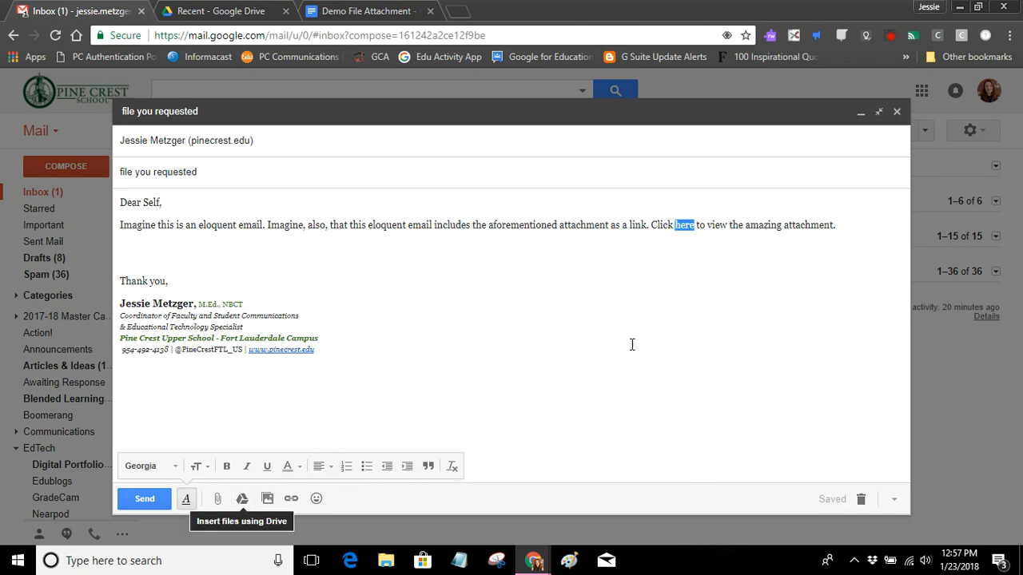
left_click(891, 35)
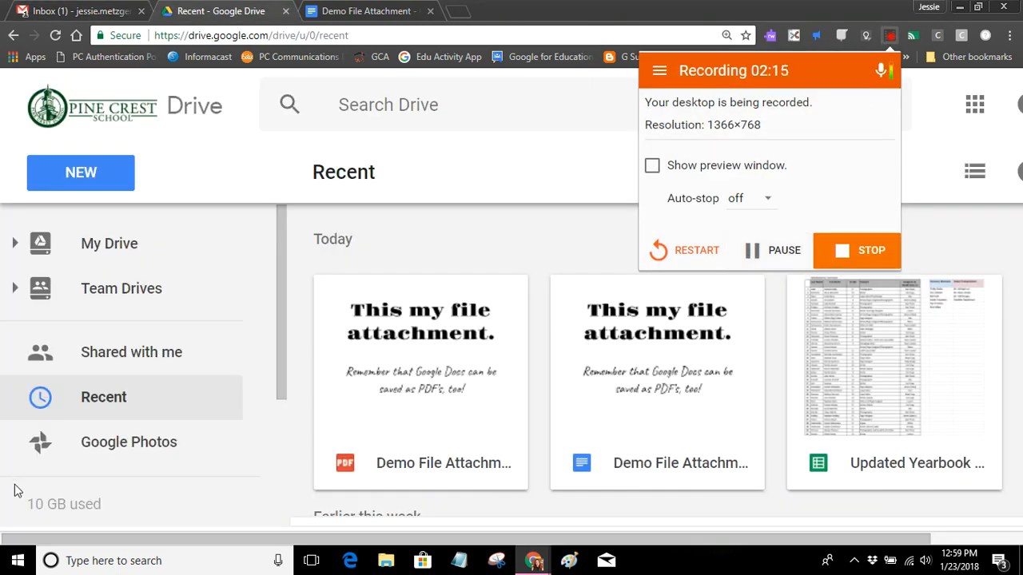
Step: Open Demo File Attachment - Google Docs.pdf in Google Drive and get a shareable link to it
left_click(401, 482)
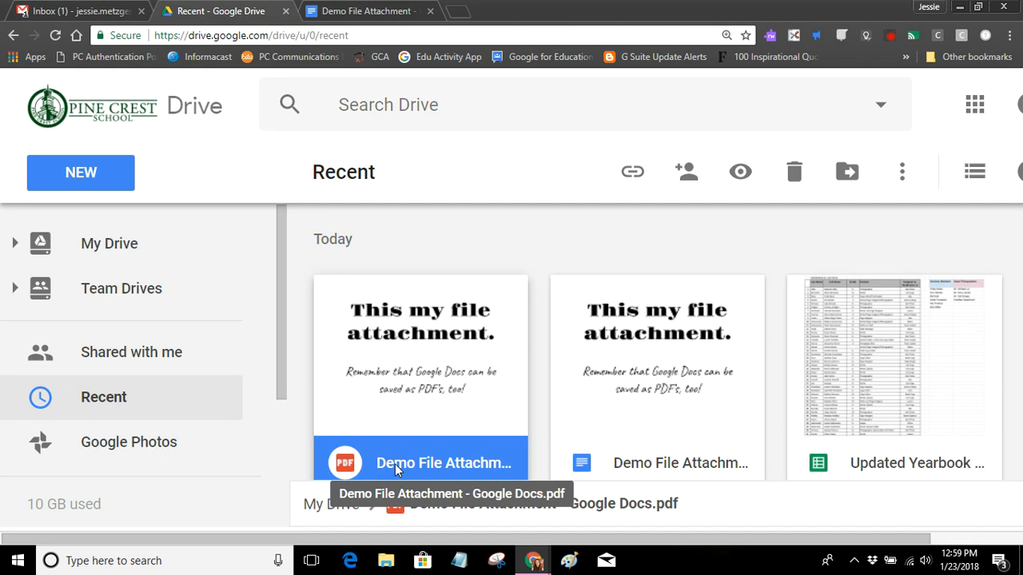
double_click(394, 463)
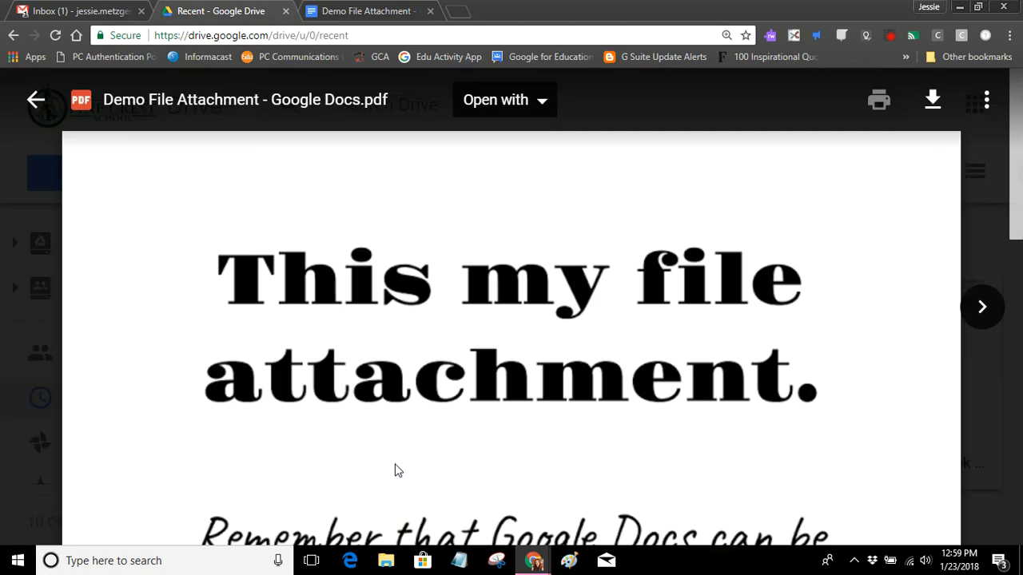
left_click(984, 102)
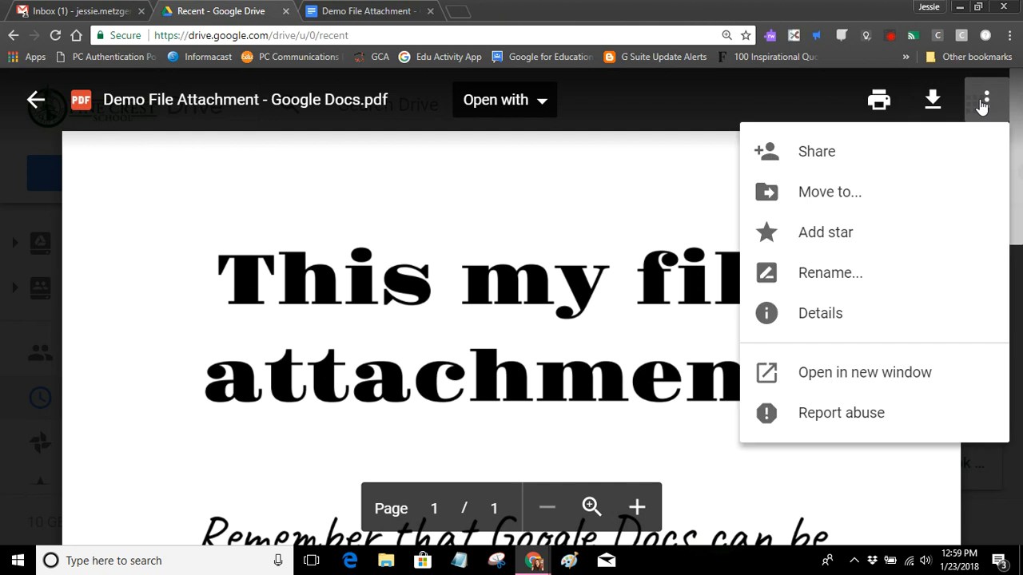
left_click(859, 160)
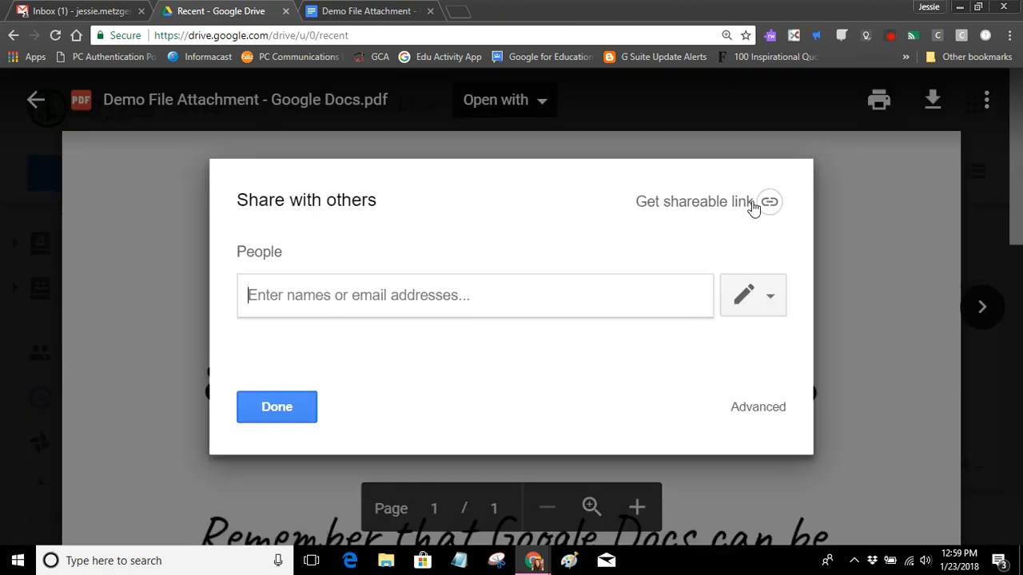
left_click(767, 202)
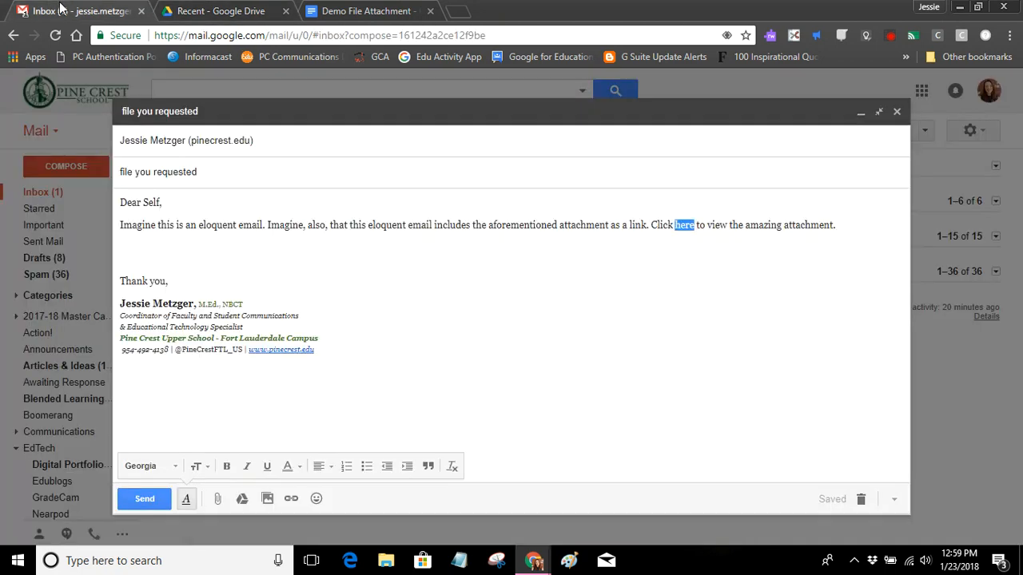
Step: In the Gmail draft, link the word "here" in the last sentence to the PDF's shareable web address
key("ctrl+shift+Tab")
left_click(691, 226)
left_click_drag(676, 226, 696, 229)
left_click(293, 501)
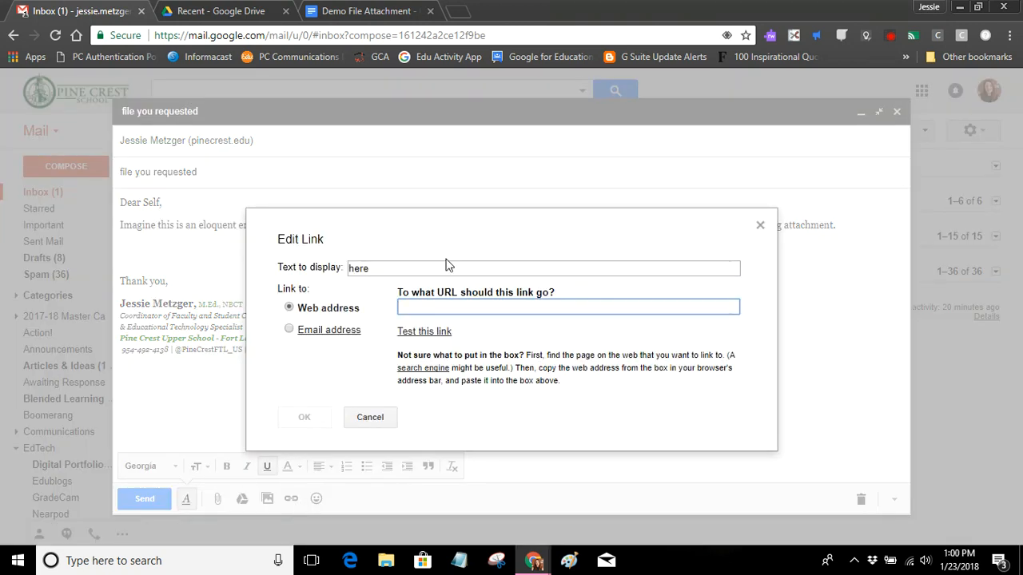
key("ctrl+v")
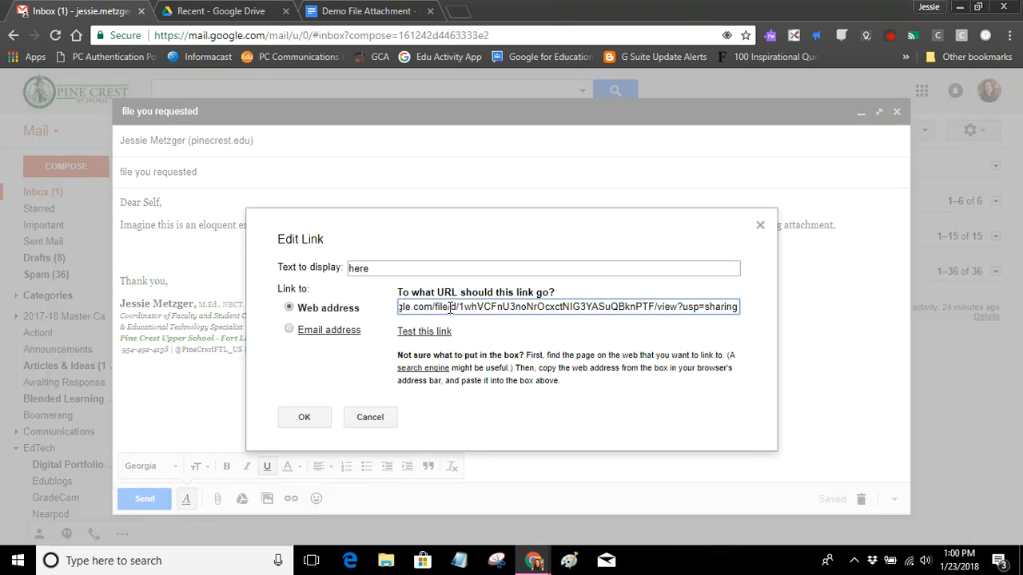
left_click(303, 417)
left_click(767, 309)
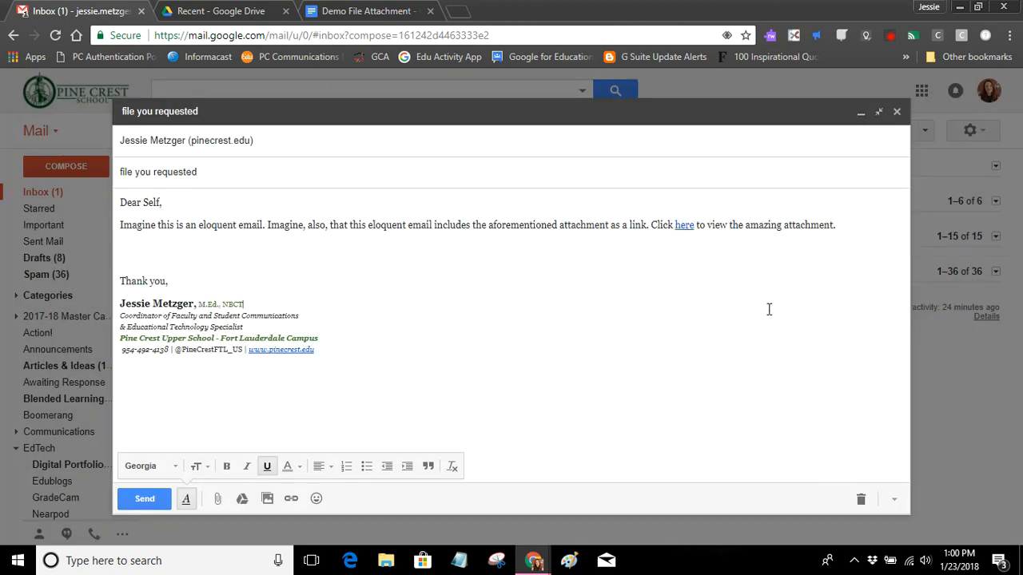
Step: Insert the recent Demo File Attachment PDF from Google Drive into the email as a Drive link
left_click(242, 499)
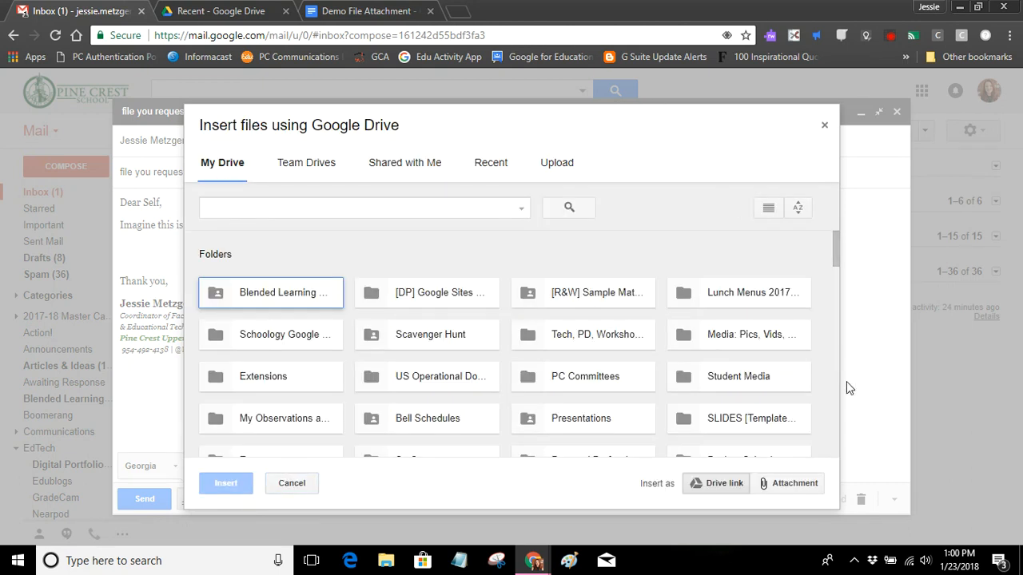
scroll(645, 294, "down", 5)
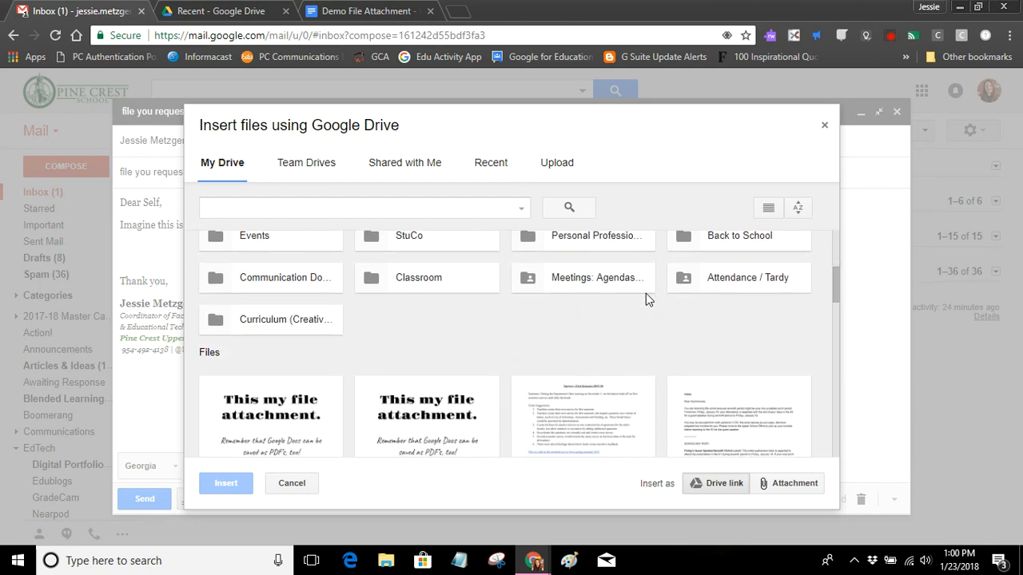
scroll(645, 292, "up", 3)
scroll(646, 292, "down", 2)
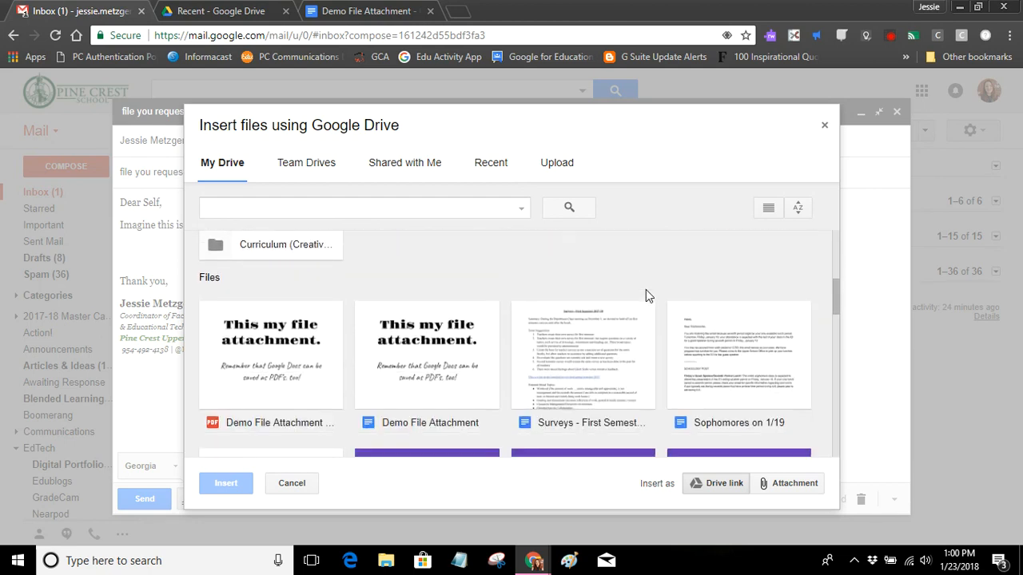
scroll(645, 292, "up", 5)
left_click(495, 170)
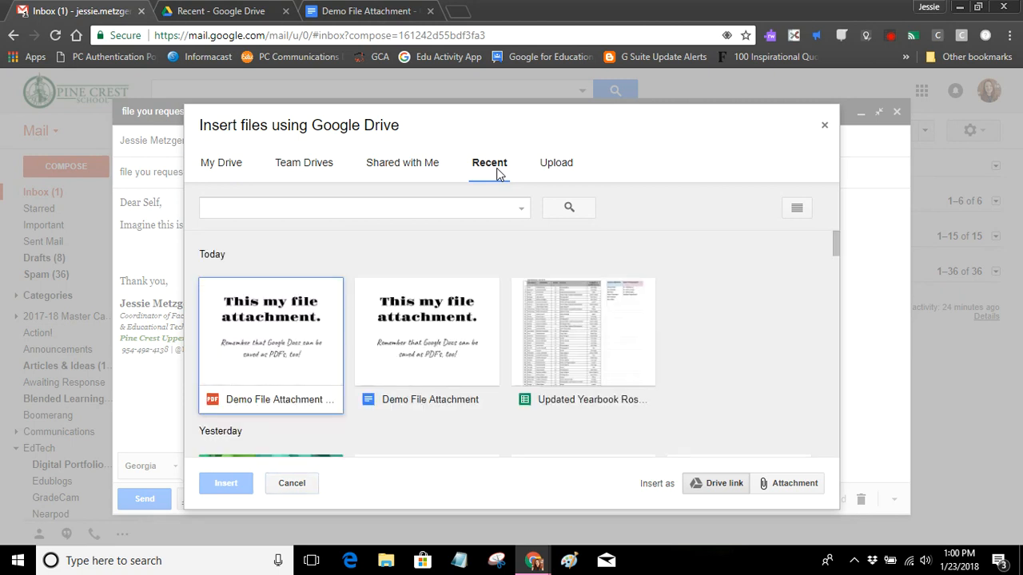
left_click(271, 396)
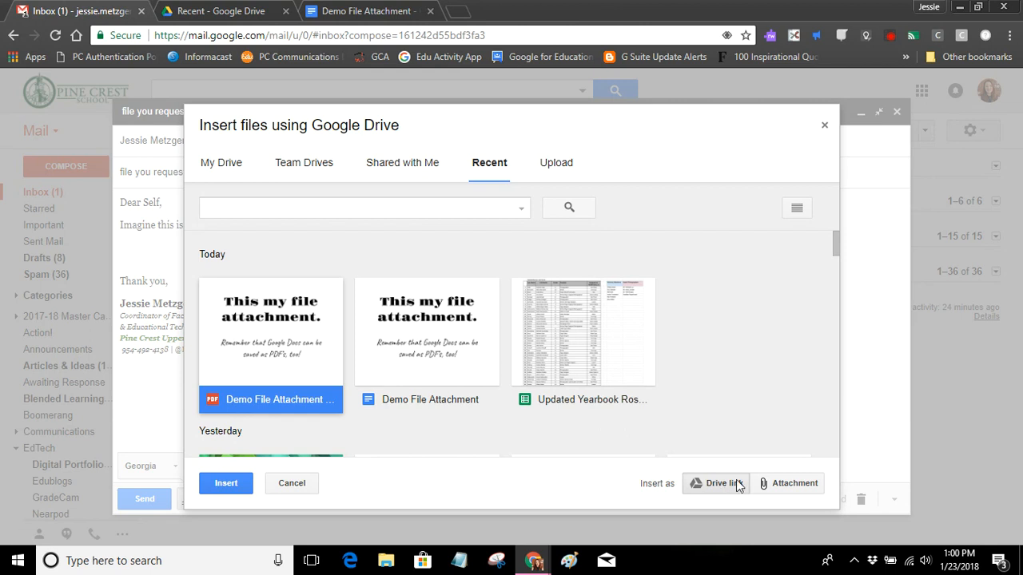
left_click(793, 489)
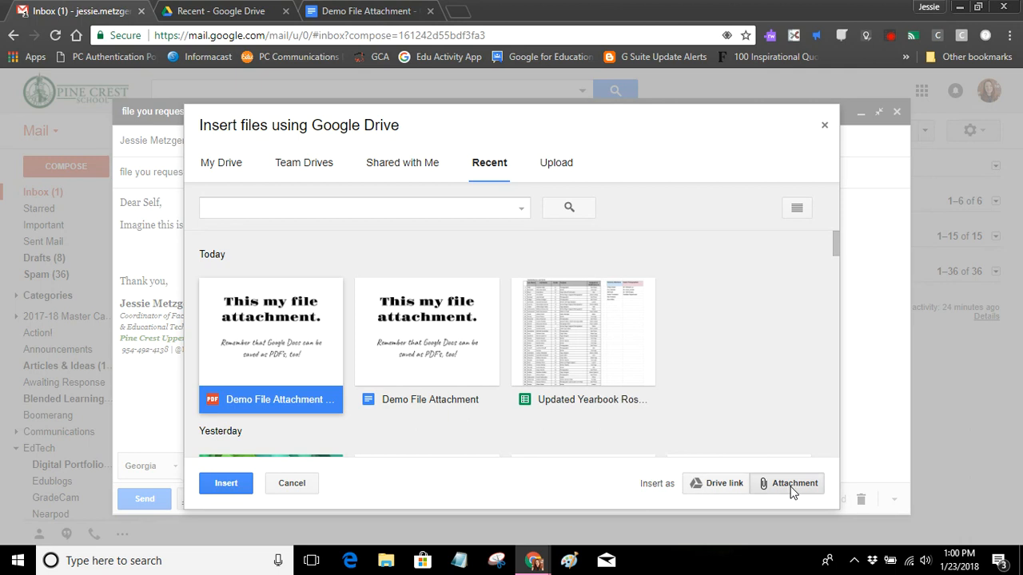
left_click(716, 485)
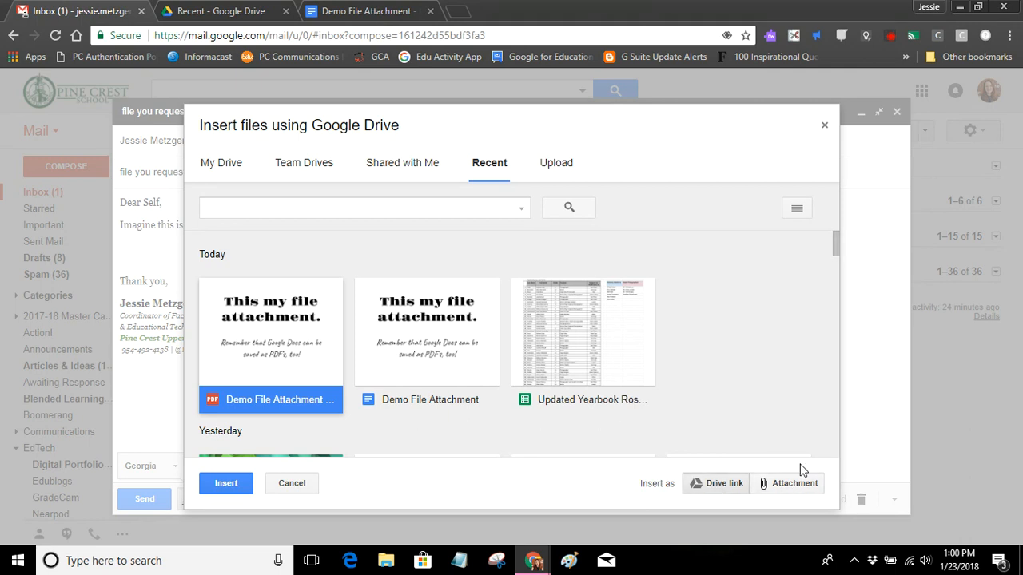
left_click(227, 484)
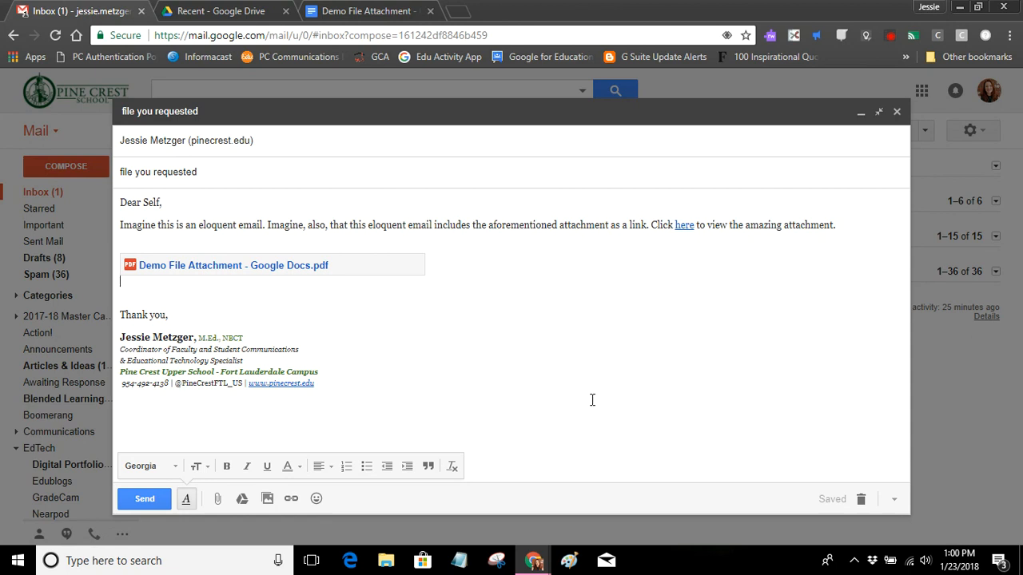
left_click(889, 36)
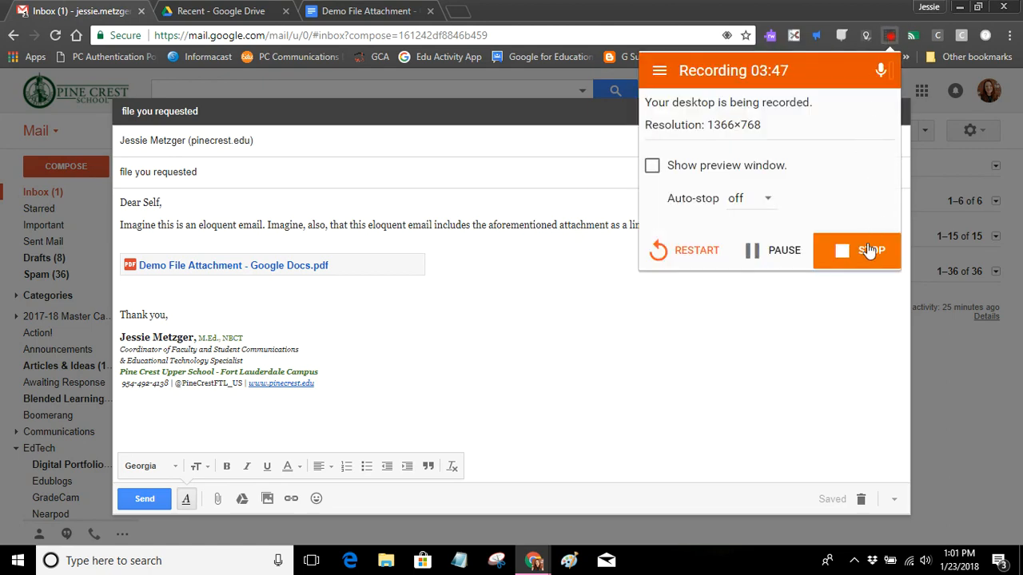